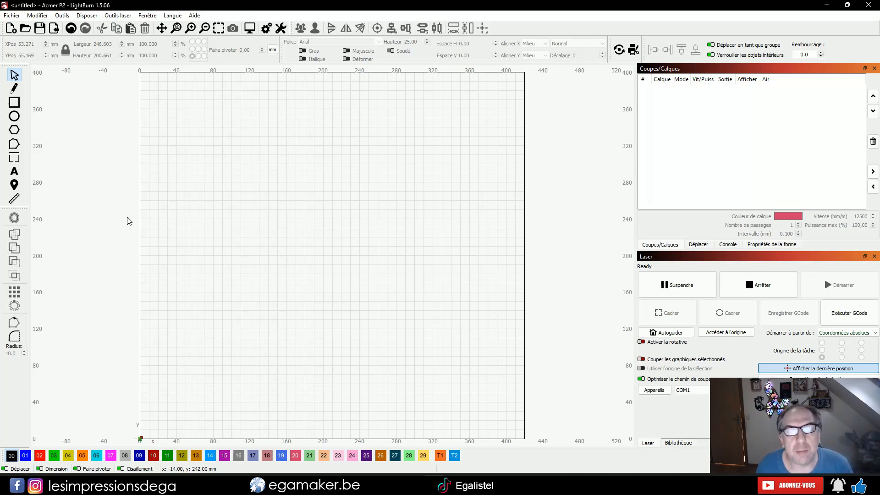
- Open the program settings, review the display, unit and grid options, and accept them
{"action": "left_click", "coordinate": [31, 17]}
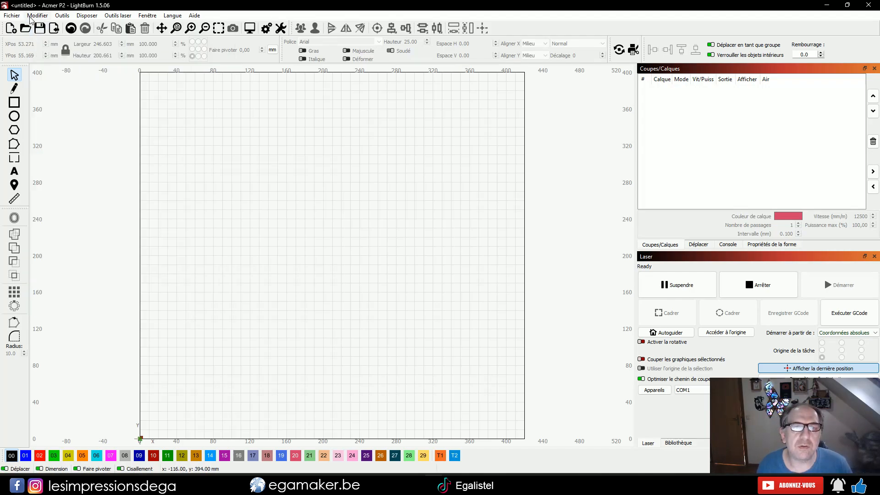
{"action": "left_click", "coordinate": [32, 17]}
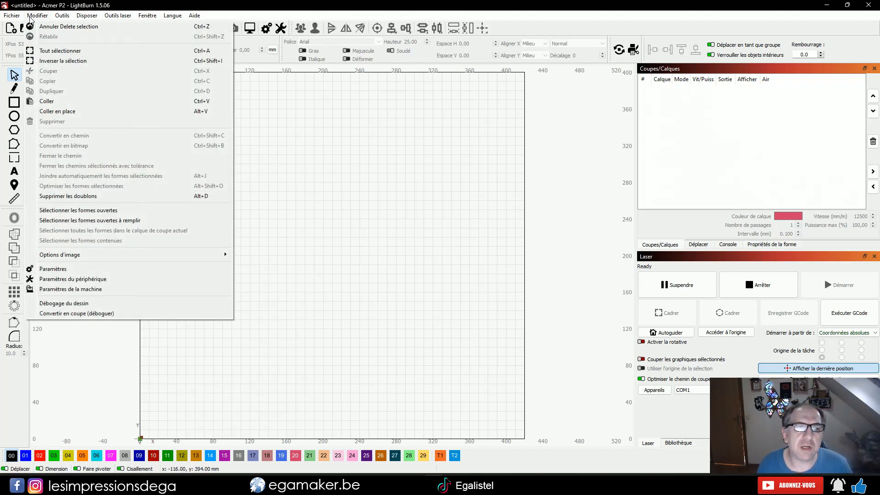
{"action": "left_click", "coordinate": [59, 269]}
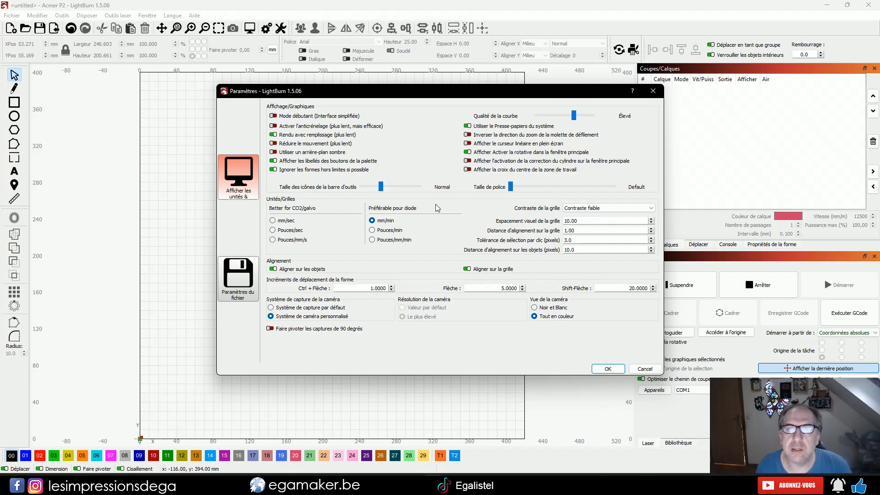
{"action": "left_click", "coordinate": [609, 369]}
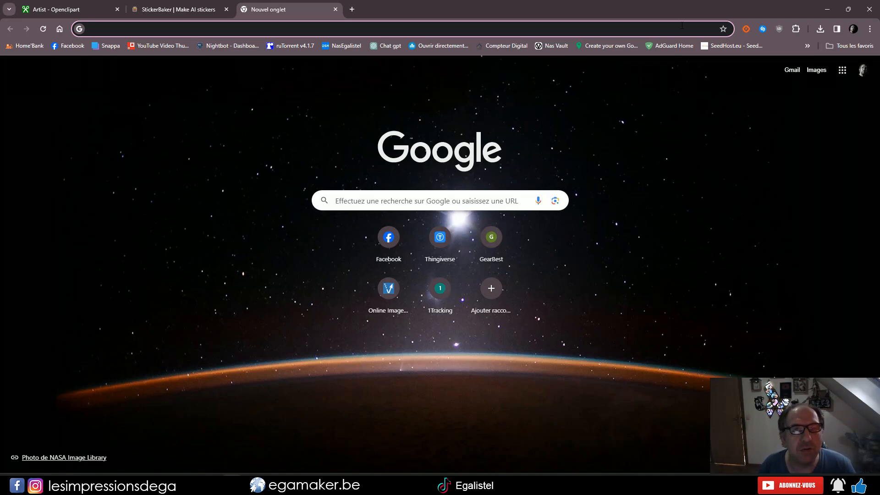
- Switch to the web browser and search Google Images for "lion vector"
{"action": "type", "text": "lion "}
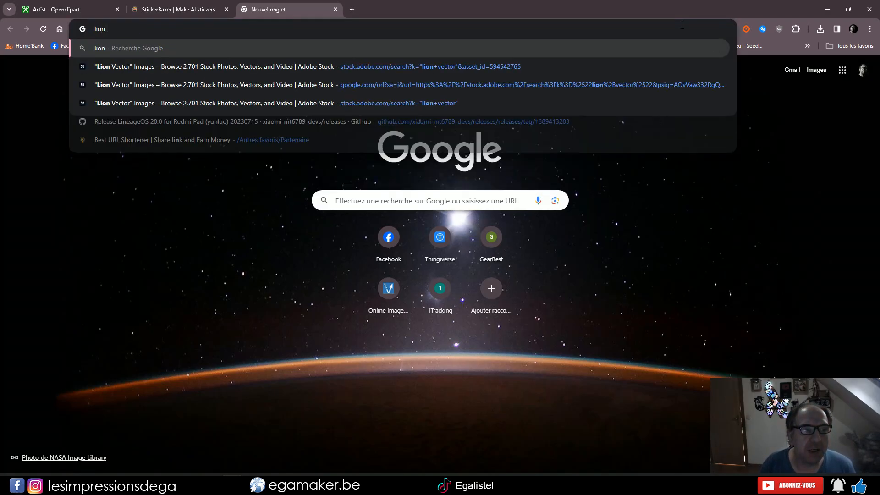
{"action": "type", "text": "vector"}
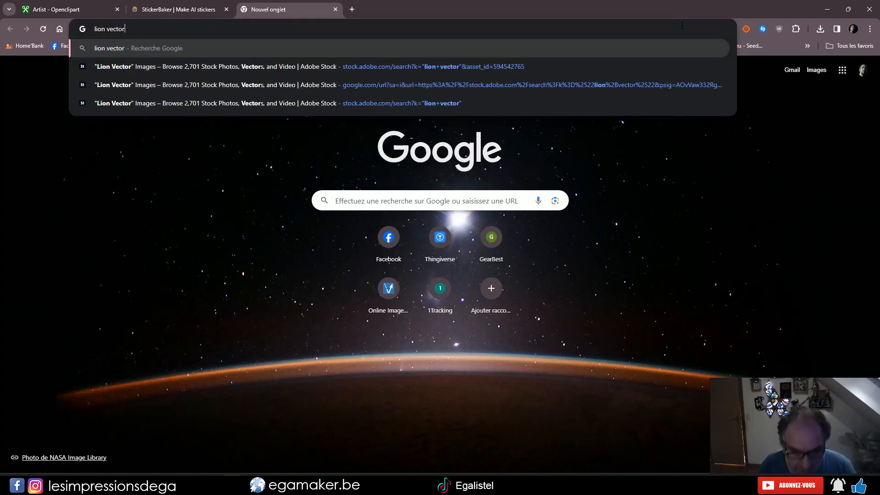
{"action": "key", "text": "Return"}
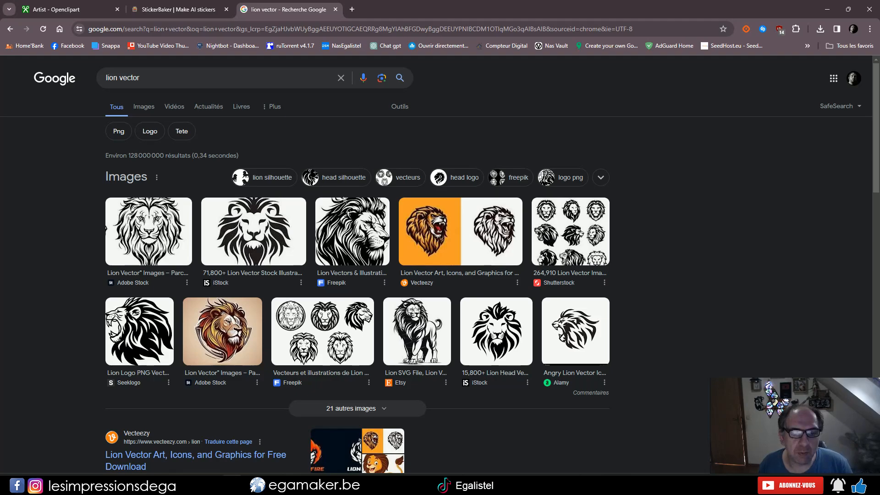
{"action": "left_click", "coordinate": [145, 105]}
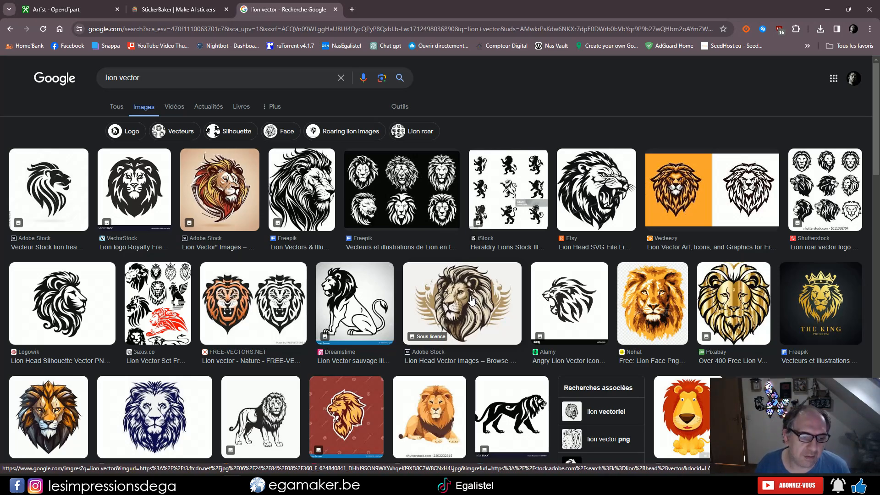
- Browse the black-and-white character cliparts on the open Openclipart artist page
{"action": "left_click", "coordinate": [63, 4]}
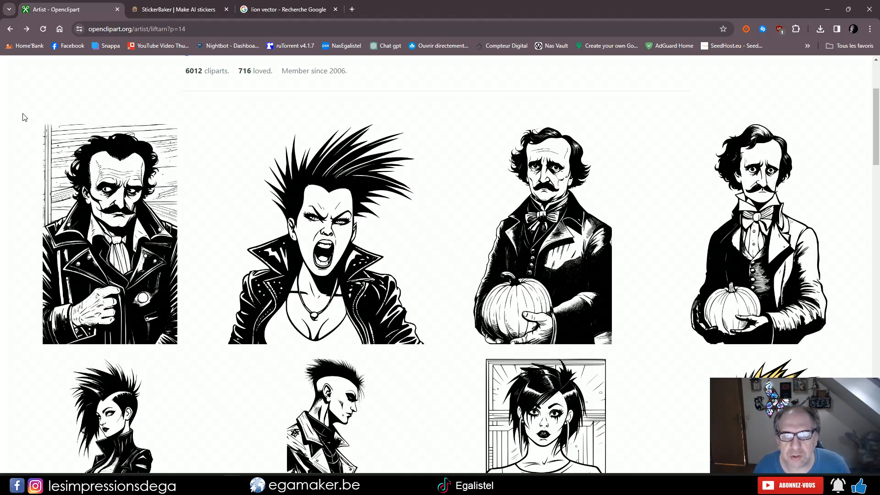
{"action": "scroll", "coordinate": [24, 117], "scroll_direction": "down", "scroll_amount": 10}
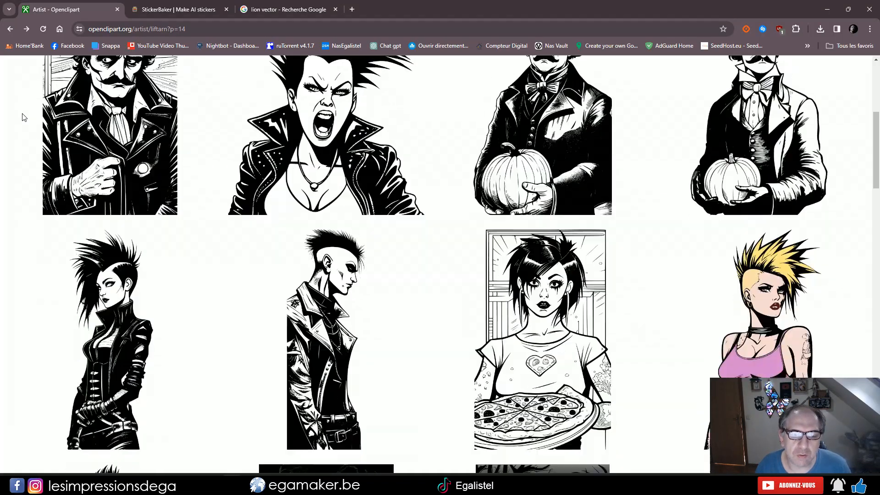
{"action": "scroll", "coordinate": [24, 117], "scroll_direction": "down", "scroll_amount": 6}
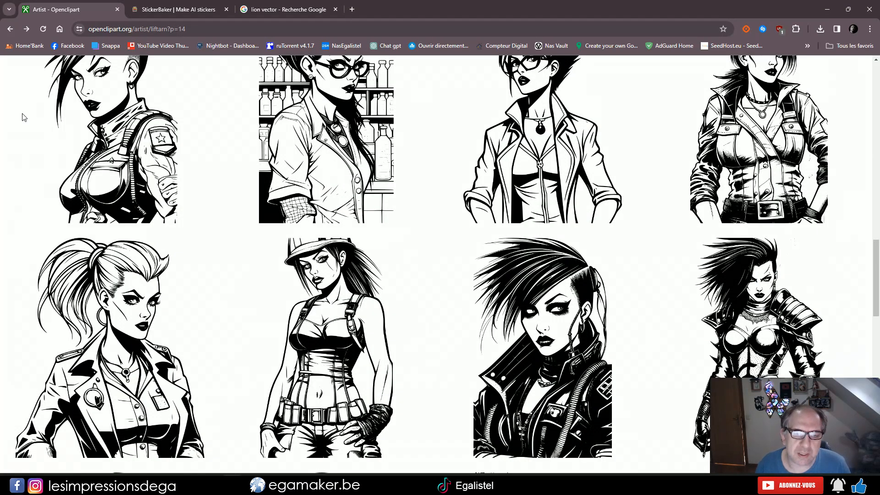
{"action": "scroll", "coordinate": [24, 117], "scroll_direction": "down", "scroll_amount": 2}
{"action": "scroll", "coordinate": [22, 184], "scroll_direction": "down", "scroll_amount": 4}
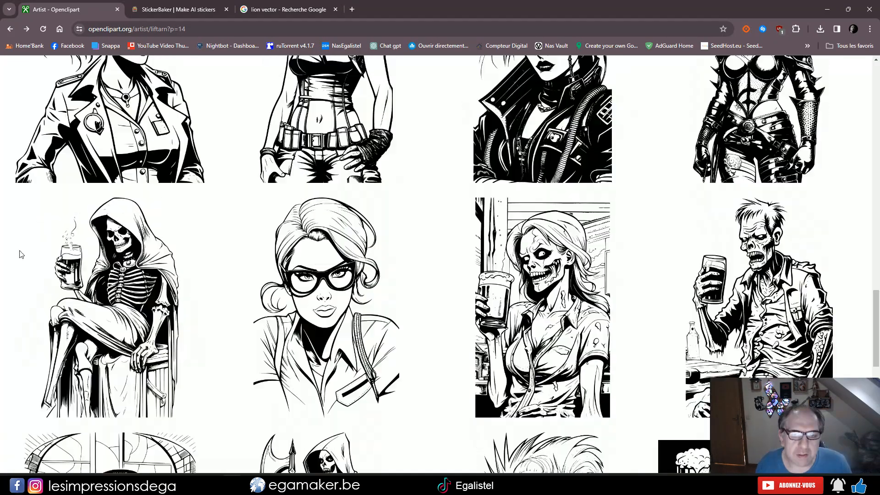
{"action": "scroll", "coordinate": [20, 254], "scroll_direction": "down", "scroll_amount": 1}
{"action": "scroll", "coordinate": [14, 243], "scroll_direction": "up", "scroll_amount": 15}
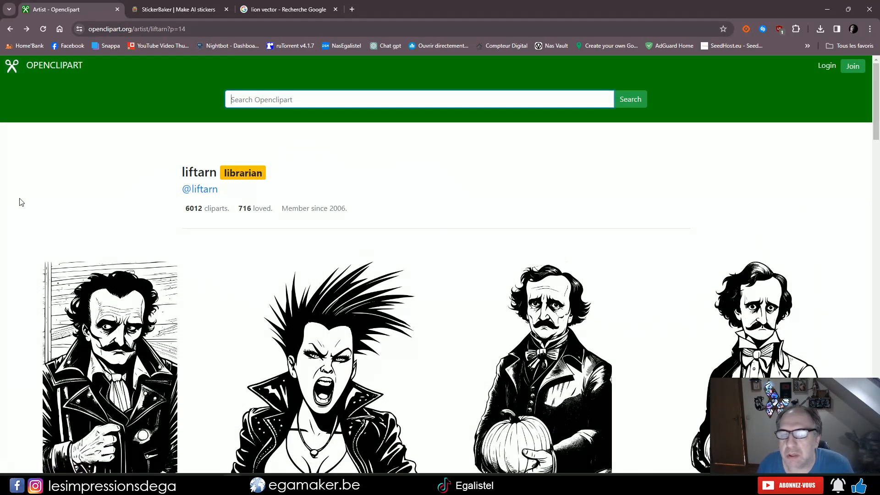
- On the StickerBaker site, upload the portrait photo DSC_5614-Modifier.jpg for the face-to-sticker feature
{"action": "left_click", "coordinate": [177, 8]}
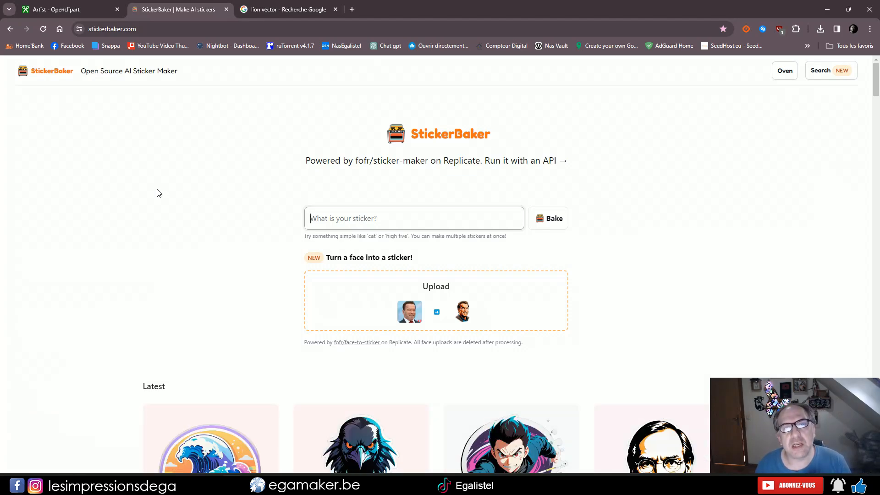
{"action": "left_click", "coordinate": [436, 289]}
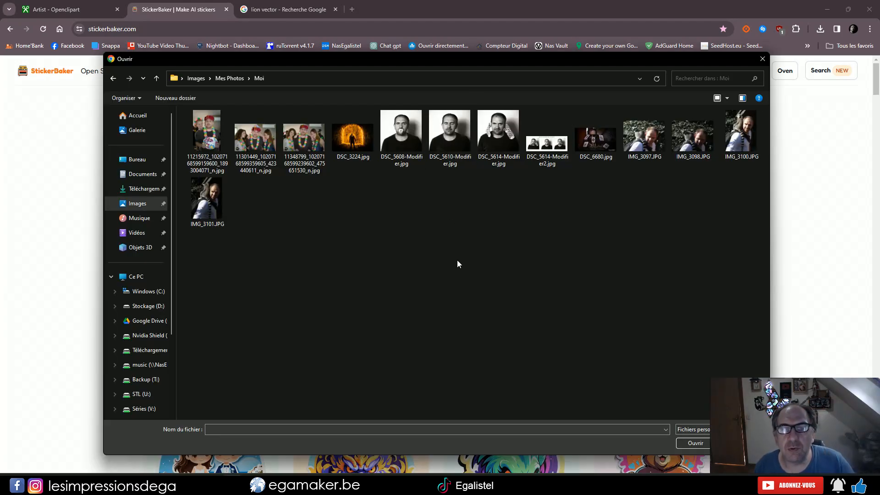
{"action": "left_click", "coordinate": [488, 146]}
{"action": "double_click", "coordinate": [489, 146]}
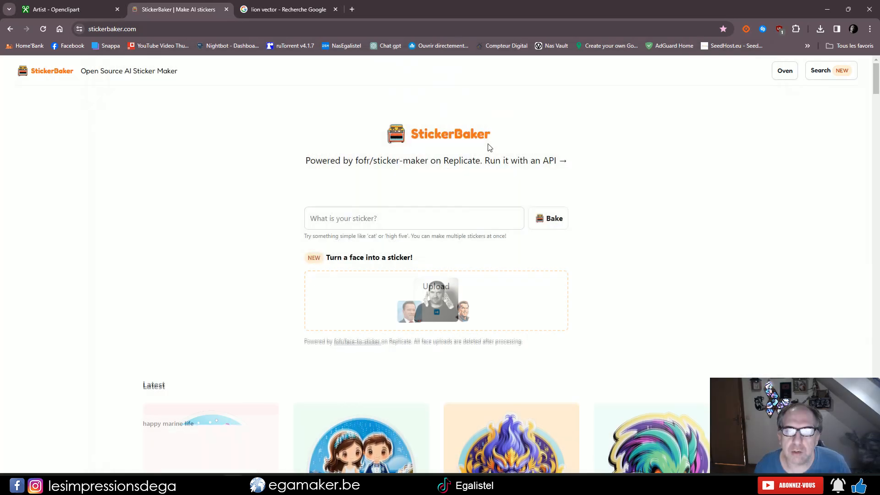
- Generate a sticker from the uploaded face with the prompt "black and white , vector , lion"
{"action": "left_click", "coordinate": [342, 221]}
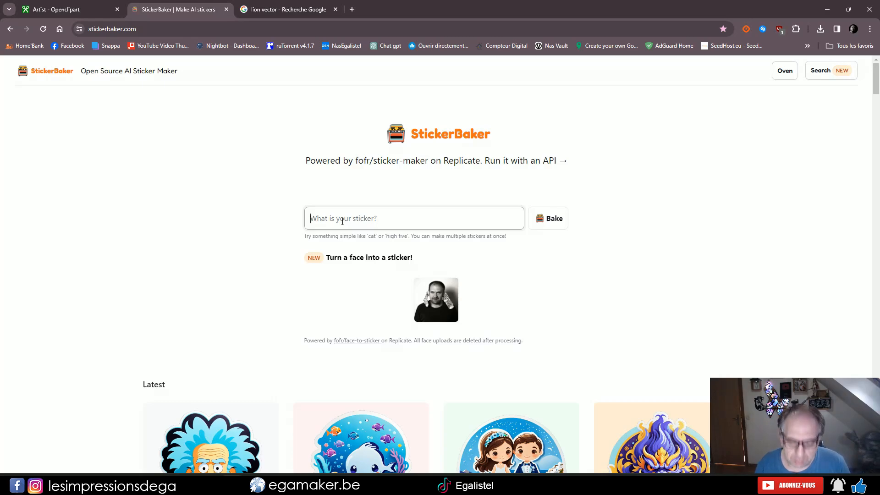
{"action": "type", "text": "black and white"}
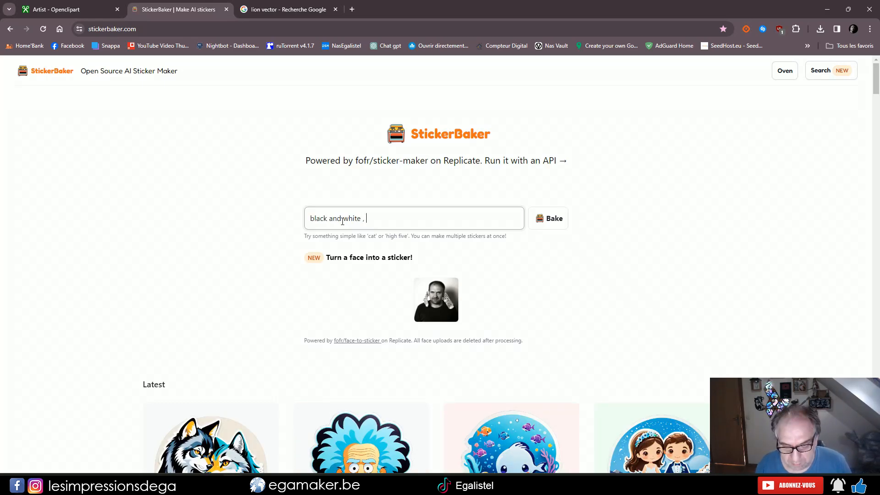
{"action": "type", "text": "vector ,"}
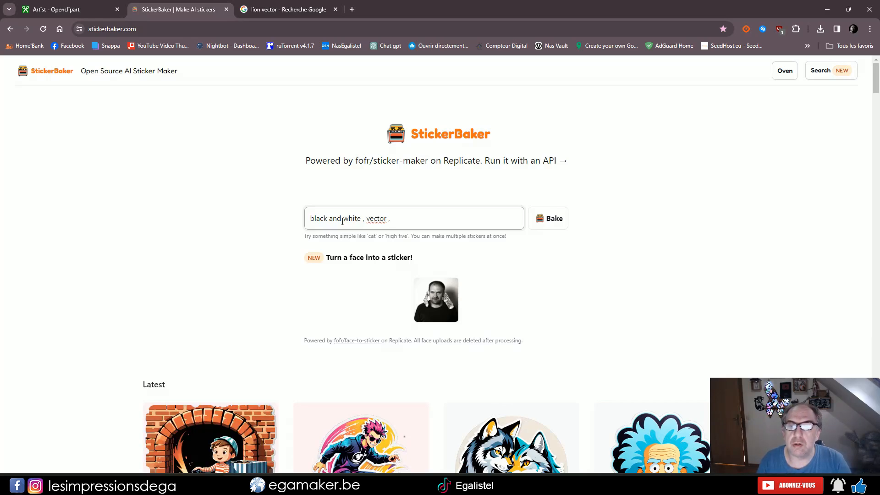
{"action": "type", "text": " lion"}
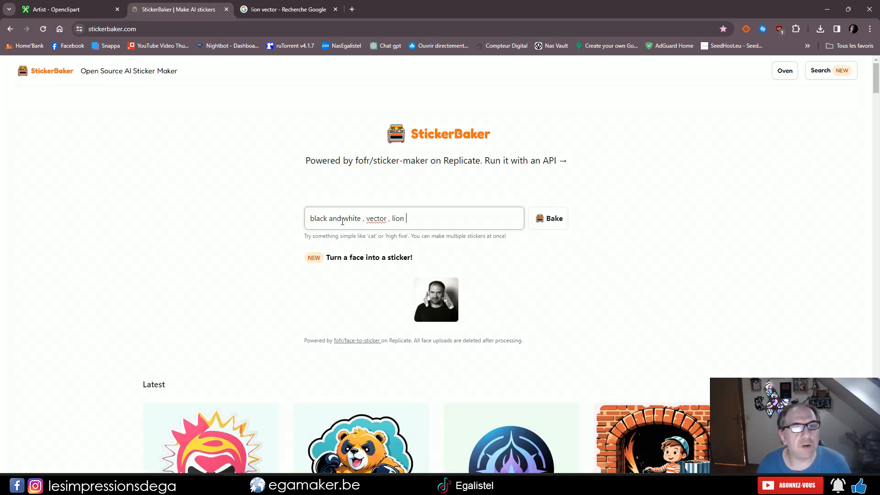
{"action": "left_click", "coordinate": [552, 221]}
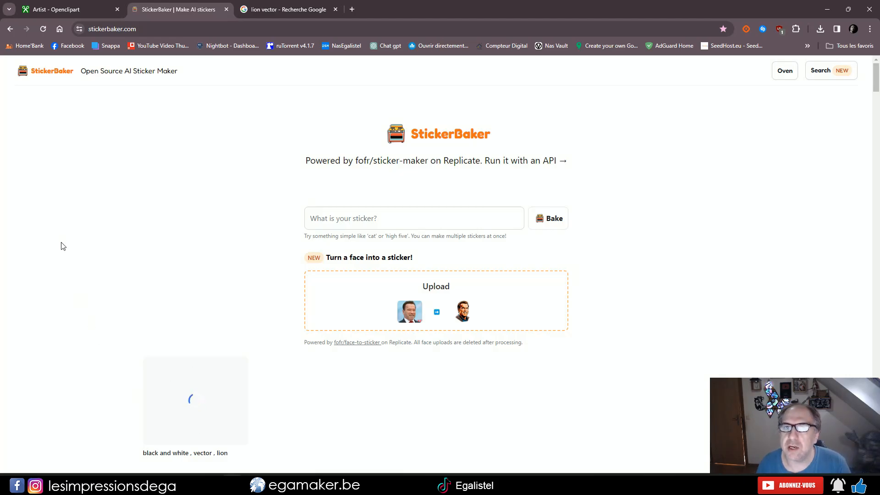
- Look through the gallery of latest stickers and open the generated "black and white , vector , lion" sticker's page
{"action": "scroll", "coordinate": [63, 247], "scroll_direction": "down", "scroll_amount": 2}
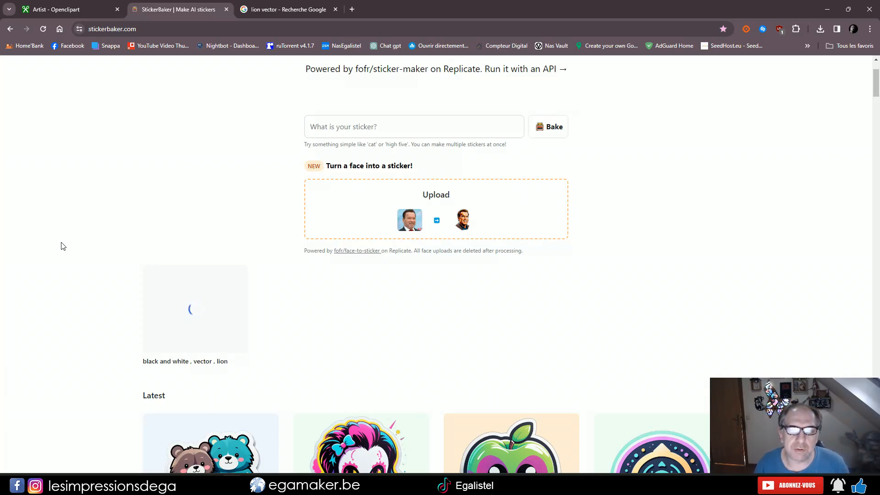
{"action": "scroll", "coordinate": [63, 245], "scroll_direction": "down", "scroll_amount": 8}
{"action": "scroll", "coordinate": [64, 244], "scroll_direction": "down", "scroll_amount": 14}
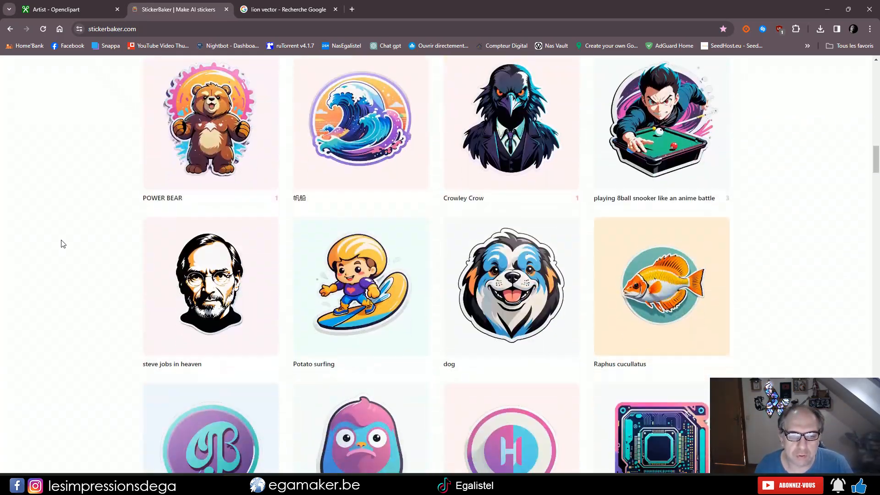
{"action": "scroll", "coordinate": [63, 244], "scroll_direction": "down", "scroll_amount": 15}
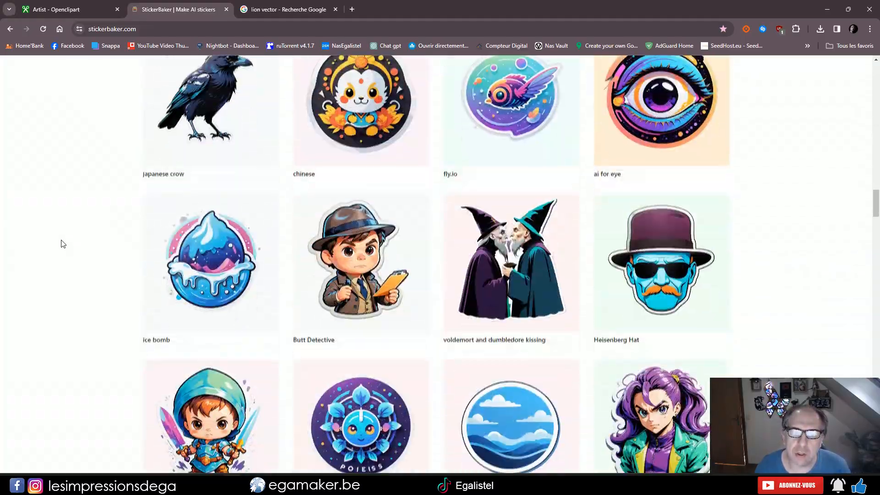
{"action": "scroll", "coordinate": [63, 244], "scroll_direction": "down", "scroll_amount": 8}
{"action": "scroll", "coordinate": [63, 243], "scroll_direction": "up", "scroll_amount": 20}
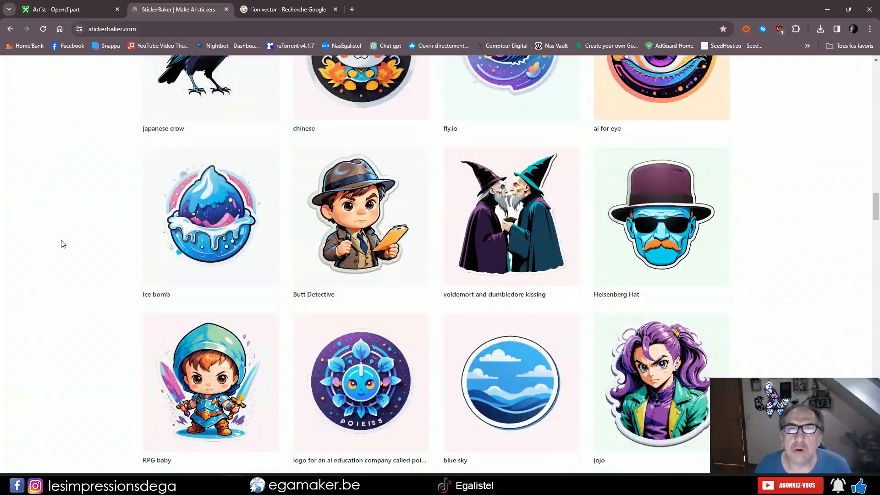
{"action": "scroll", "coordinate": [63, 243], "scroll_direction": "up", "scroll_amount": 17}
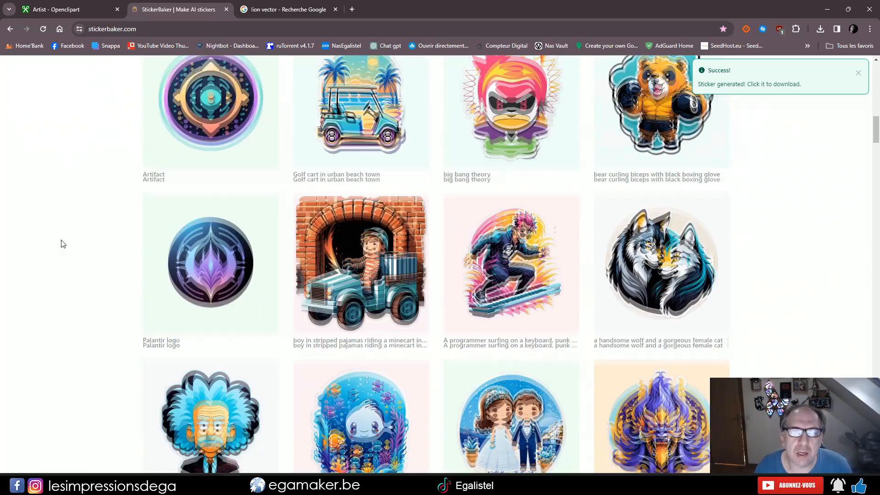
{"action": "scroll", "coordinate": [63, 244], "scroll_direction": "up", "scroll_amount": 3}
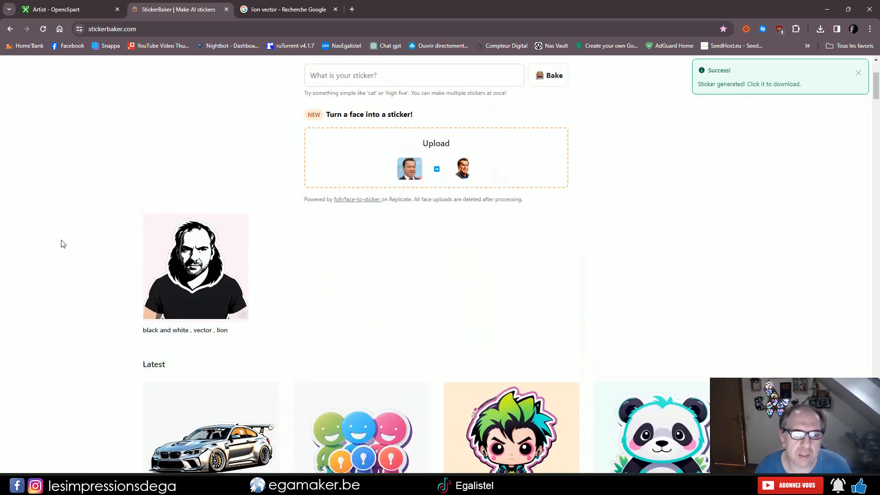
{"action": "left_click", "coordinate": [192, 266]}
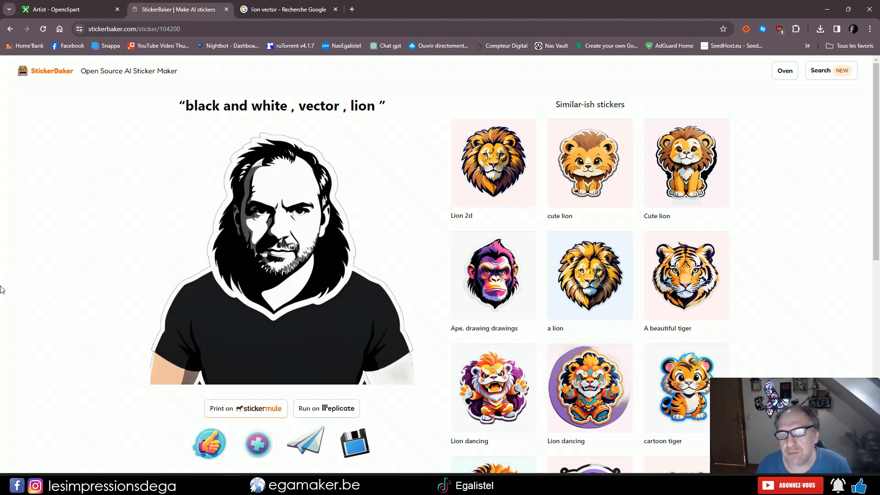
- Switch to LightBurn, import the black-and-white portrait of the woman in a kimono, and enable output for layer 00
{"action": "key", "text": "alt+Tab"}
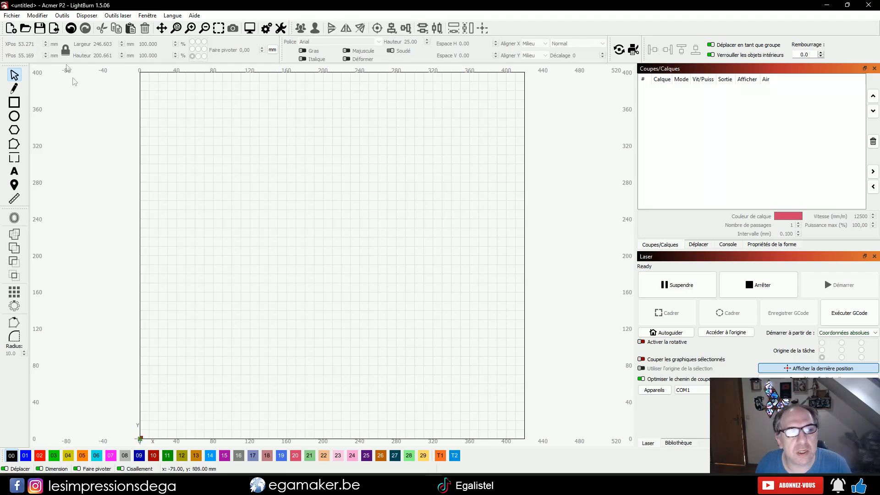
{"action": "left_click", "coordinate": [12, 16]}
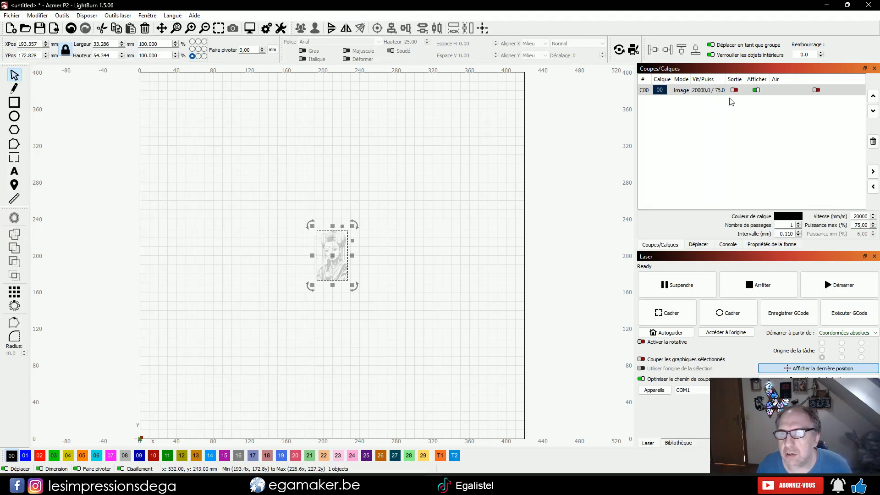
{"action": "left_click", "coordinate": [736, 91]}
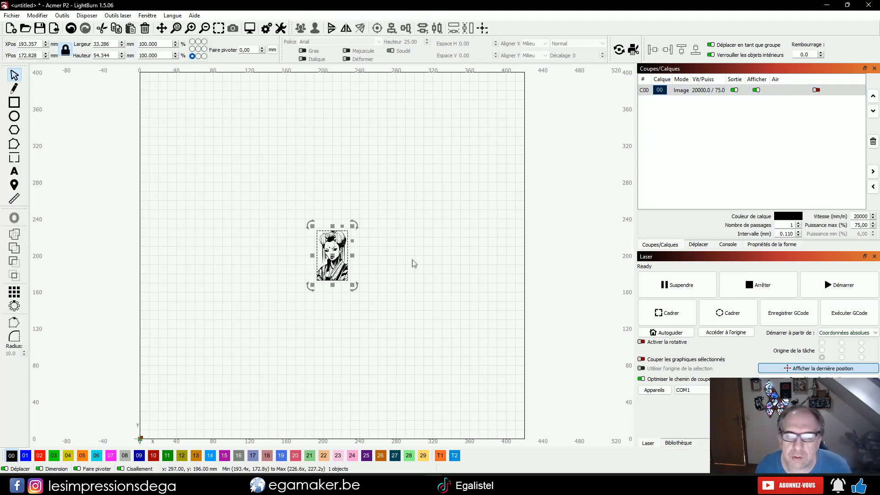
- Reposition the enlarged portrait near the middle of the work area and set its height to 300 mm with proportions locked
{"action": "left_click_drag", "start_coordinate": [353, 226], "coordinate": [500, 130]}
{"action": "left_click_drag", "start_coordinate": [407, 136], "coordinate": [335, 254]}
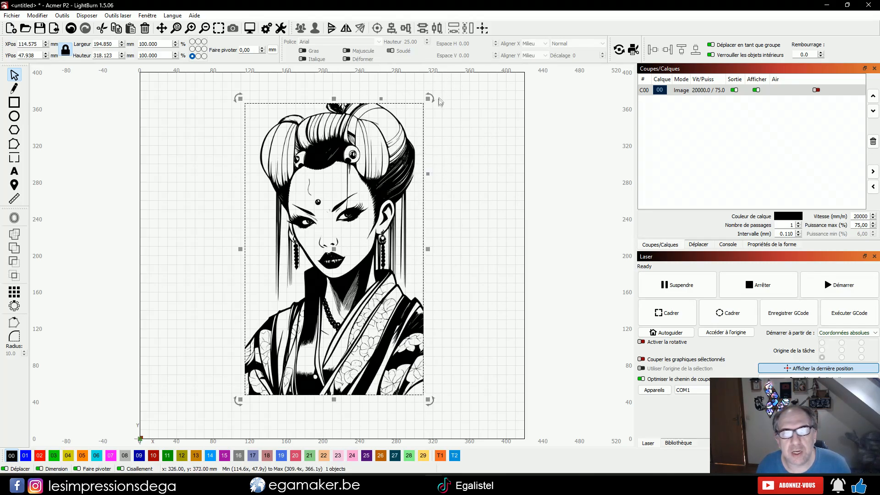
{"action": "left_click_drag", "start_coordinate": [113, 56], "coordinate": [91, 58]}
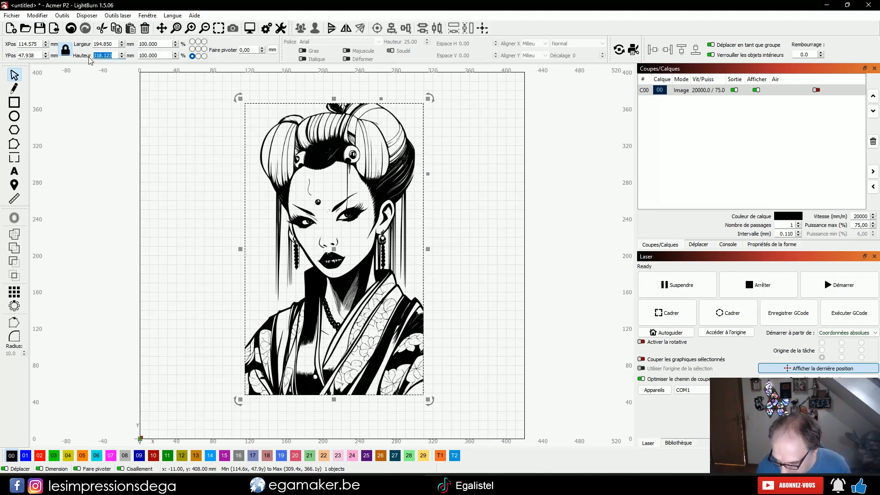
{"action": "type", "text": "300"}
{"action": "key", "text": "Return"}
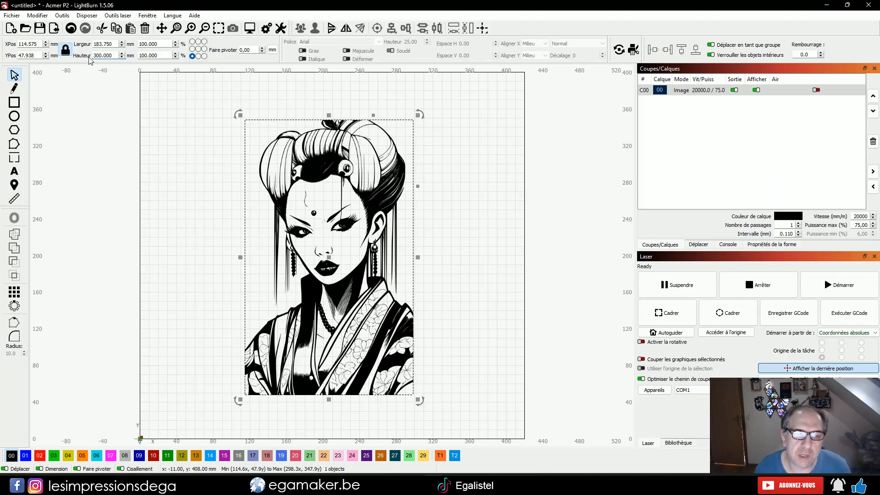
{"action": "left_click", "coordinate": [472, 246]}
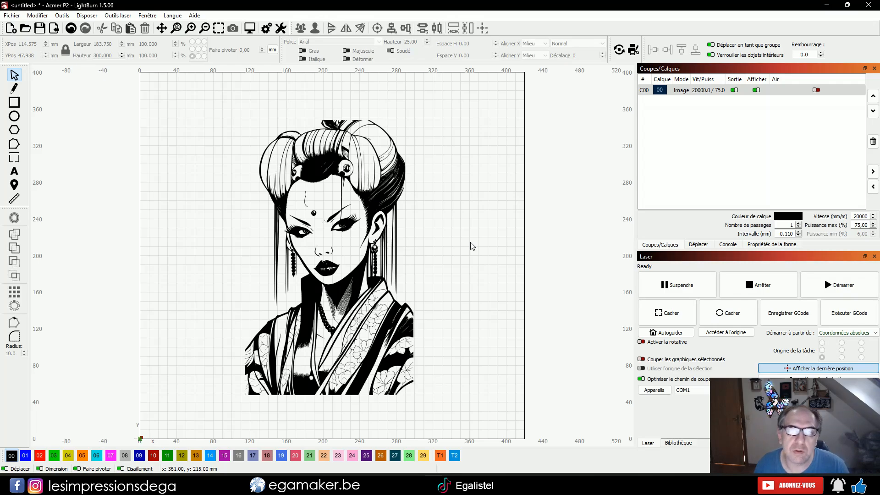
- Try tracing the portrait image into filled vector shapes on layer 00, and undo the trace
{"action": "scroll", "coordinate": [356, 253], "scroll_direction": "up", "scroll_amount": 4}
{"action": "scroll", "coordinate": [356, 252], "scroll_direction": "down", "scroll_amount": 6}
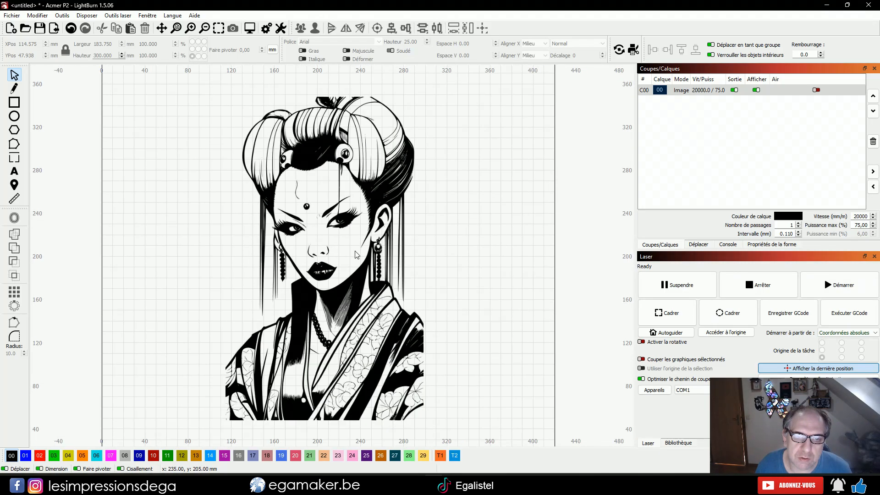
{"action": "right_click", "coordinate": [356, 253]}
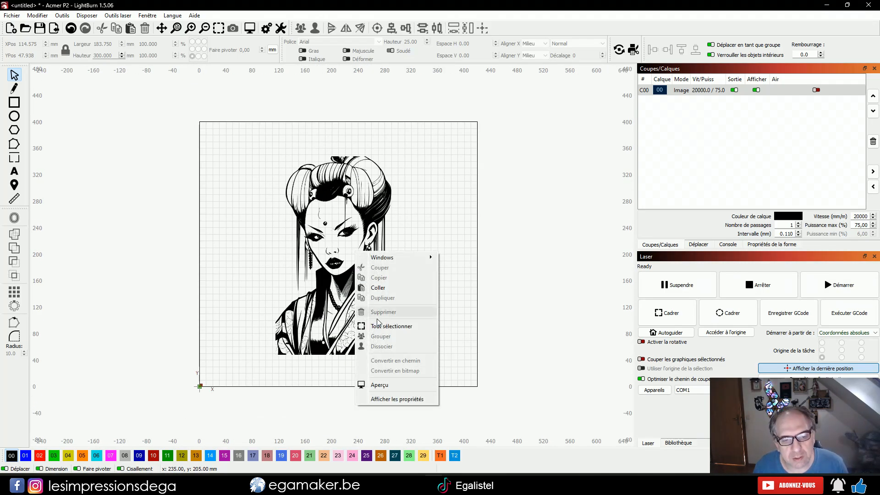
{"action": "left_click", "coordinate": [337, 265]}
{"action": "right_click", "coordinate": [335, 261]}
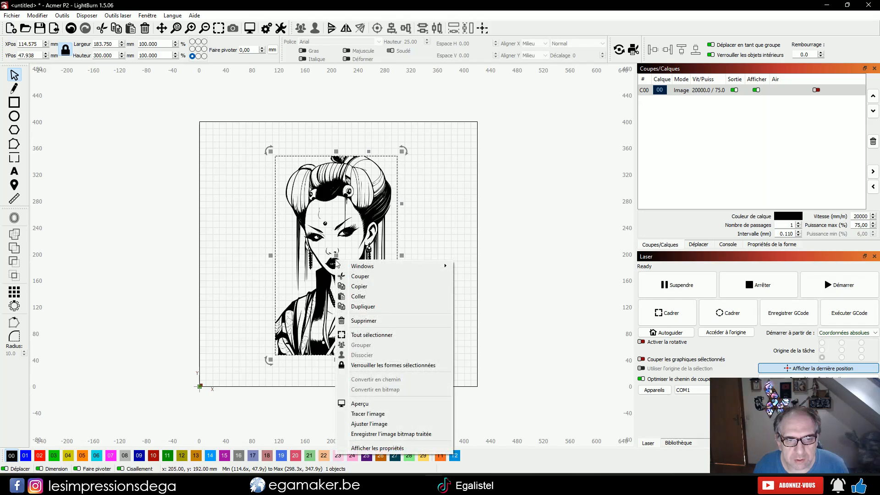
{"action": "left_click", "coordinate": [385, 414]}
{"action": "key", "text": "Return"}
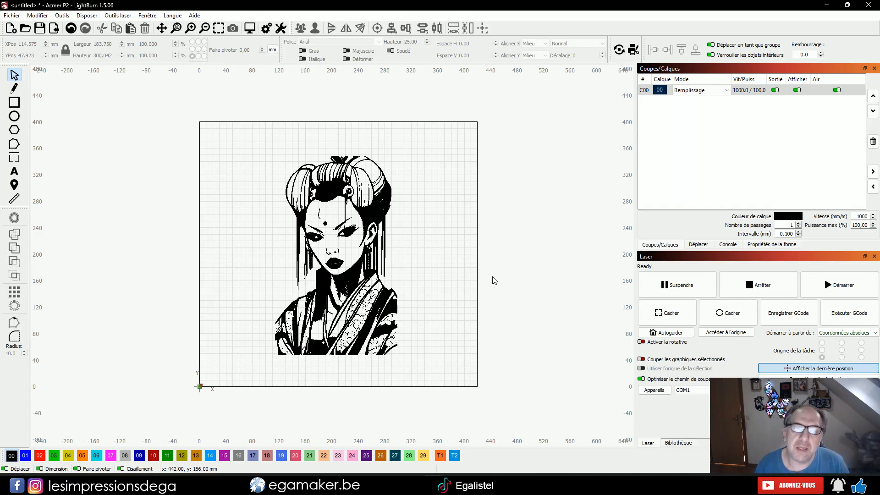
{"action": "key", "text": "ctrl+z"}
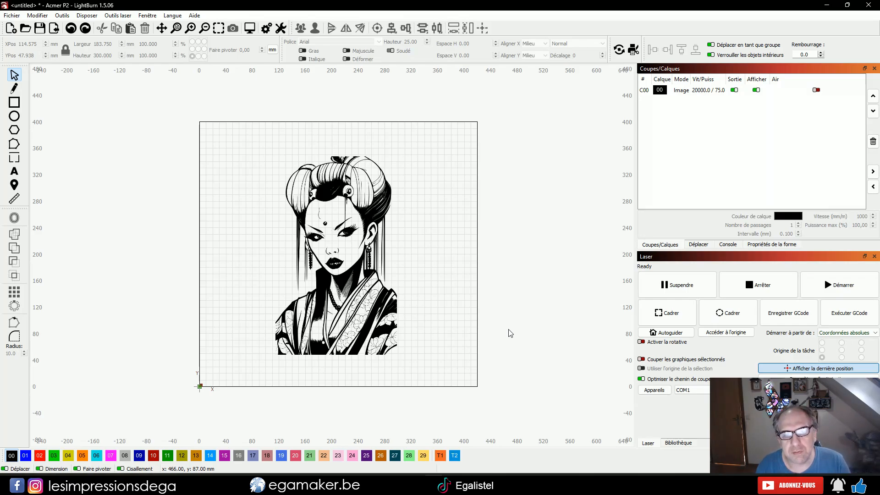
- Set layer 00's speed to 19500 mm/min and maximum power to 25%, with Jarvis as the image mode
{"action": "left_click", "coordinate": [678, 90]}
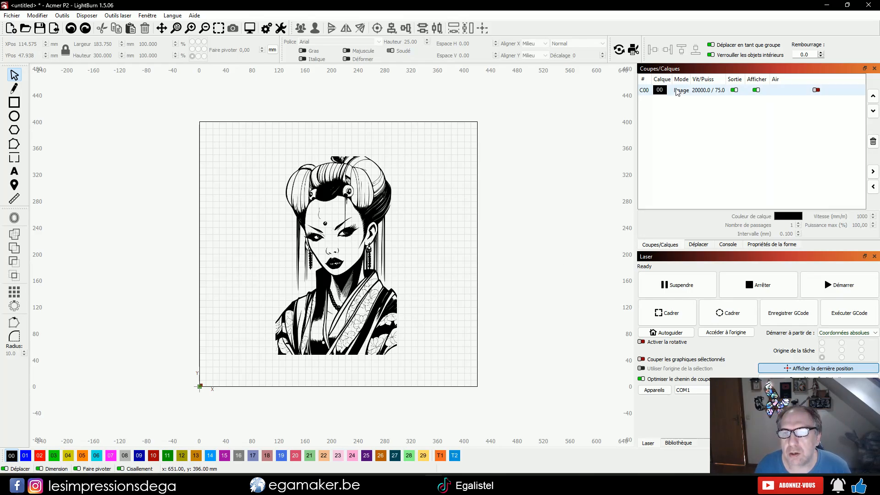
{"action": "double_click", "coordinate": [678, 90]}
{"action": "left_click_drag", "start_coordinate": [466, 109], "coordinate": [434, 109]}
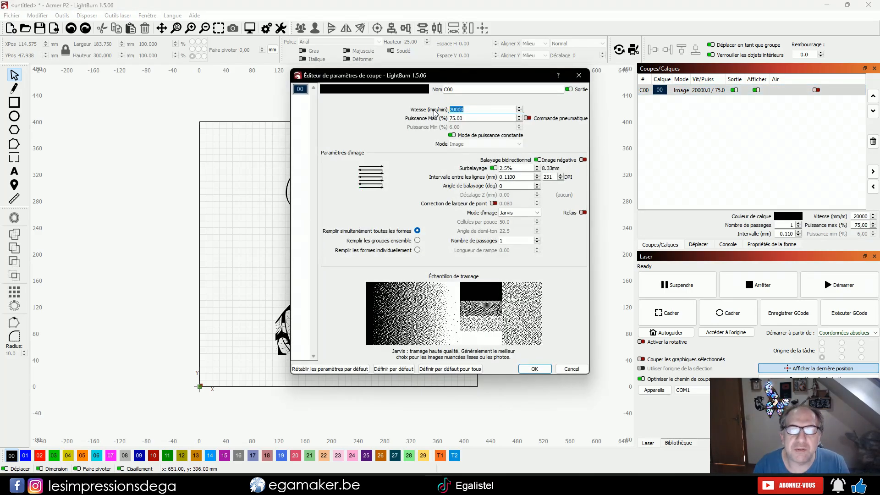
{"action": "type", "text": "19500"}
{"action": "key", "text": "Tab"}
{"action": "type", "text": "25"}
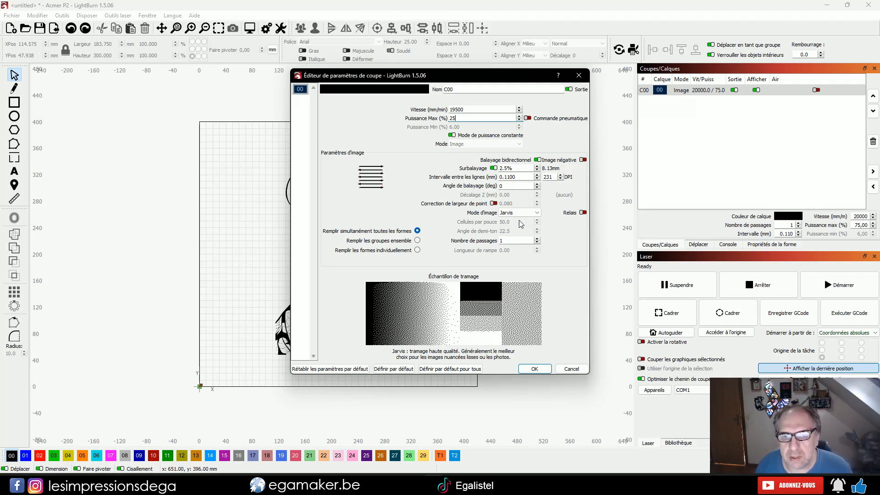
{"action": "left_click", "coordinate": [530, 214]}
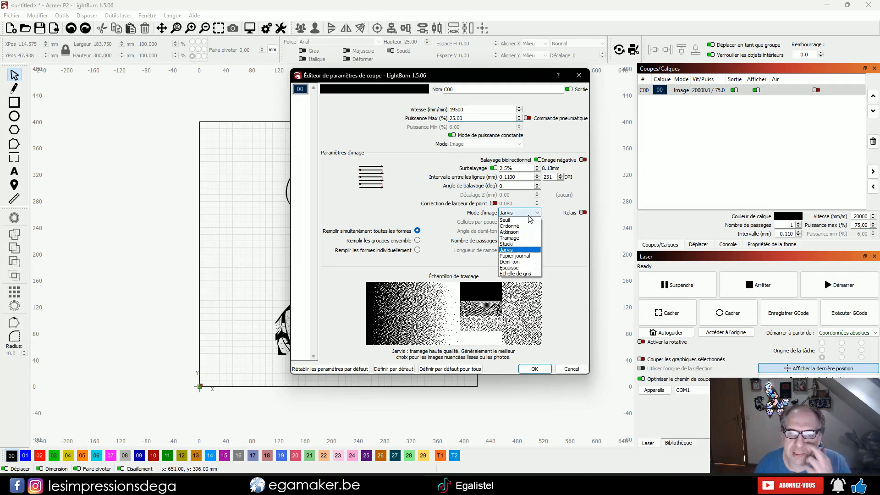
{"action": "left_click", "coordinate": [525, 250]}
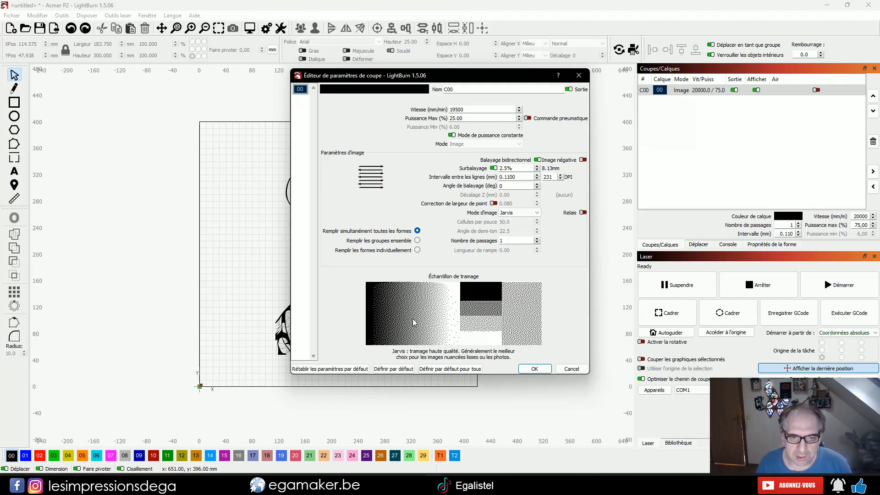
- Try the Relais option and turn it off, choose the Jarvis image mode again, and apply layer 00's cut settings
{"action": "left_click", "coordinate": [583, 213]}
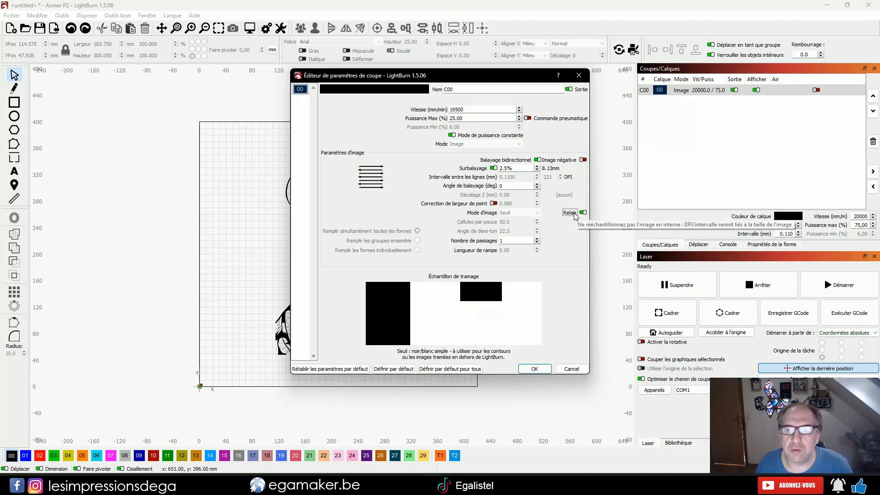
{"action": "left_click", "coordinate": [584, 213]}
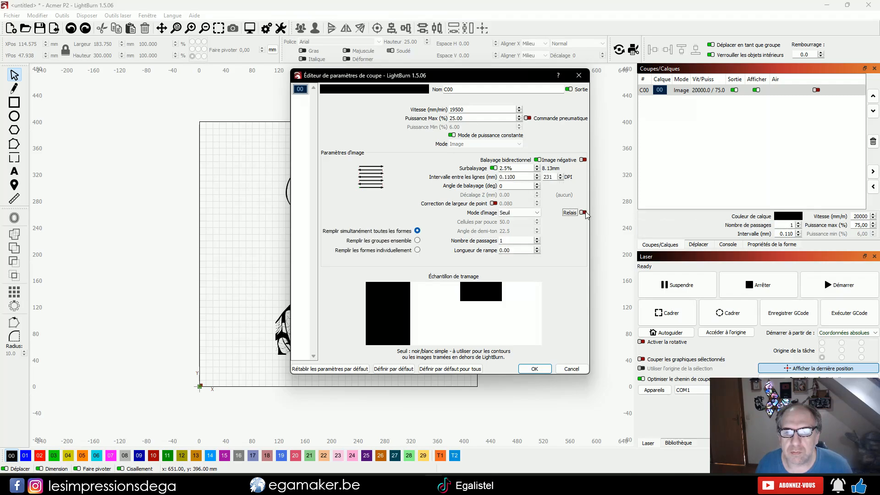
{"action": "left_click", "coordinate": [519, 213]}
{"action": "left_click", "coordinate": [520, 250]}
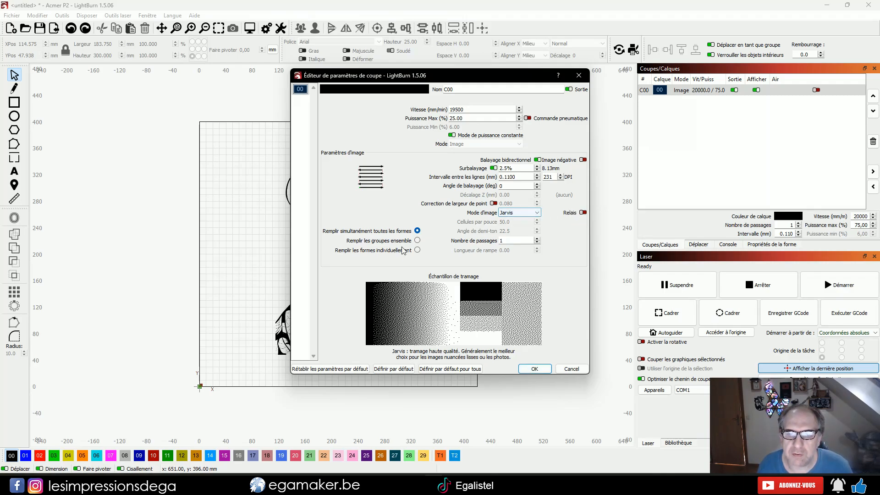
{"action": "left_click", "coordinate": [533, 368]}
- Trace the portrait image into vector shapes that replace the bitmap
{"action": "scroll", "coordinate": [434, 320], "scroll_direction": "up", "scroll_amount": 2}
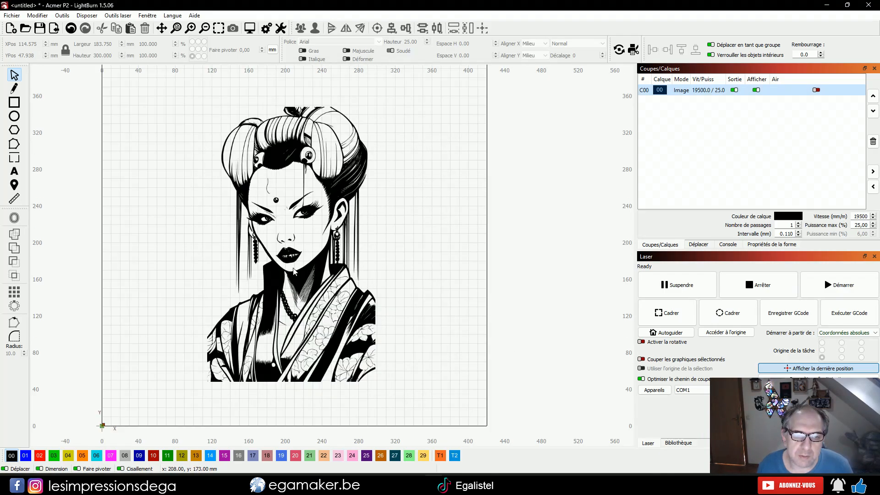
{"action": "key", "text": "alt+p"}
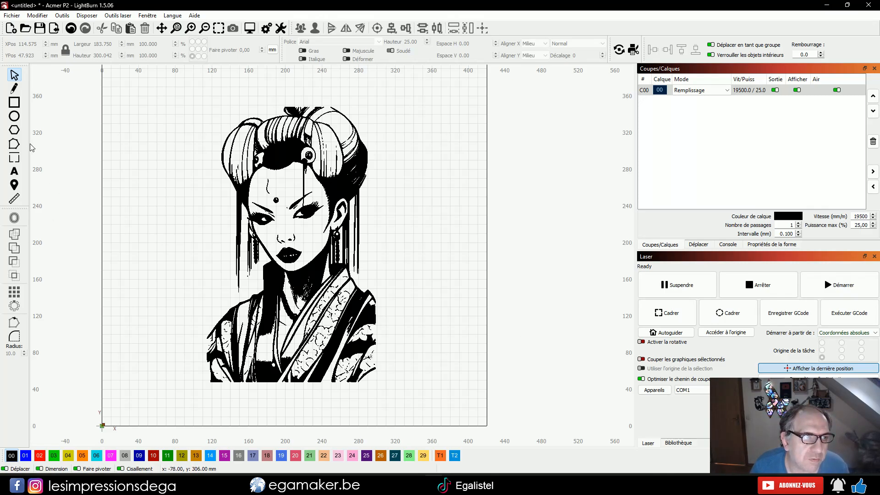
- Draw a rectangle about 210 × 301 mm around the portrait and put it on red layer 02 in Ligne mode
{"action": "left_click", "coordinate": [15, 102]}
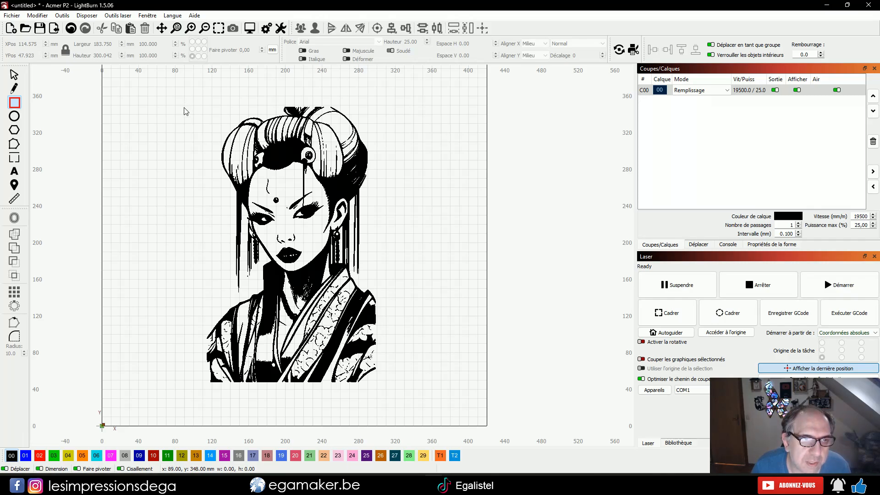
{"action": "left_click_drag", "start_coordinate": [183, 105], "coordinate": [376, 381]}
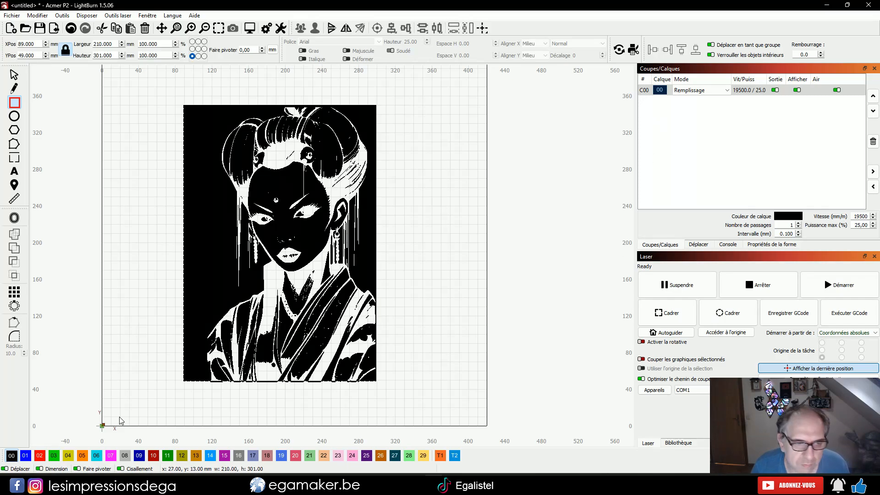
{"action": "left_click", "coordinate": [41, 456]}
{"action": "left_click", "coordinate": [705, 101]}
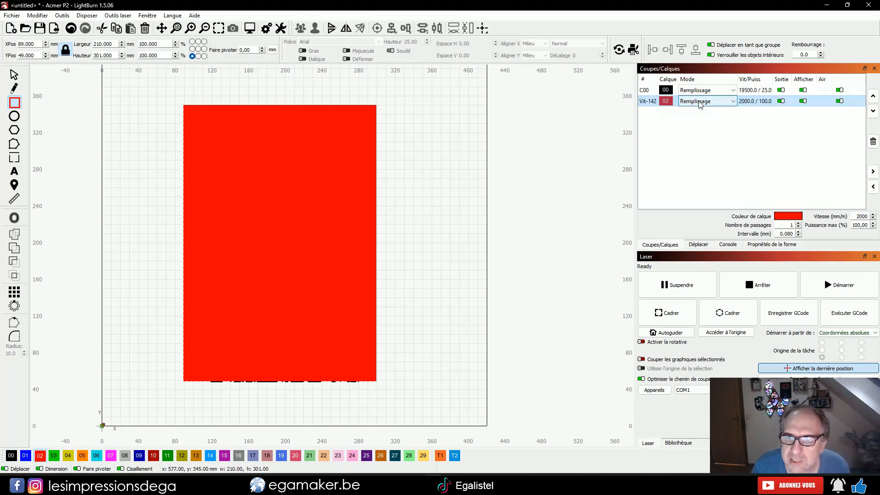
{"action": "left_click", "coordinate": [701, 113]}
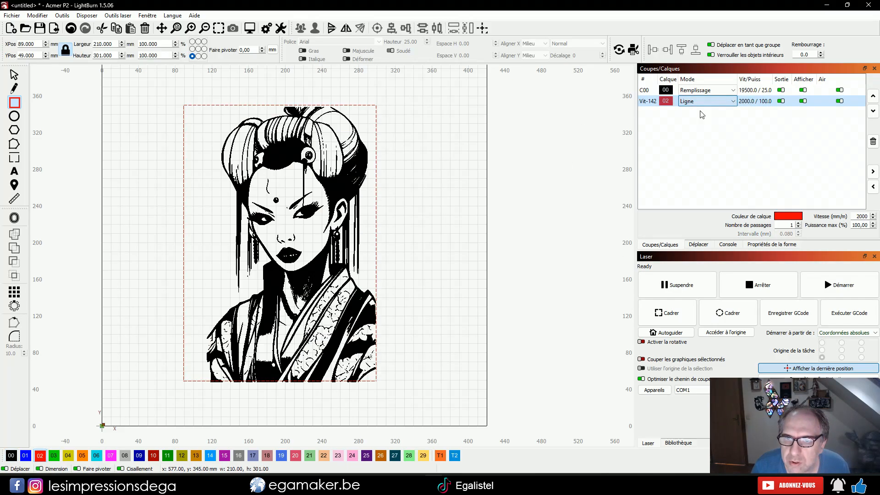
- Unlock the proportions, resize the red rectangle to about 244 × 353 mm around the portrait, and disable output for layer 02
{"action": "left_click", "coordinate": [65, 50]}
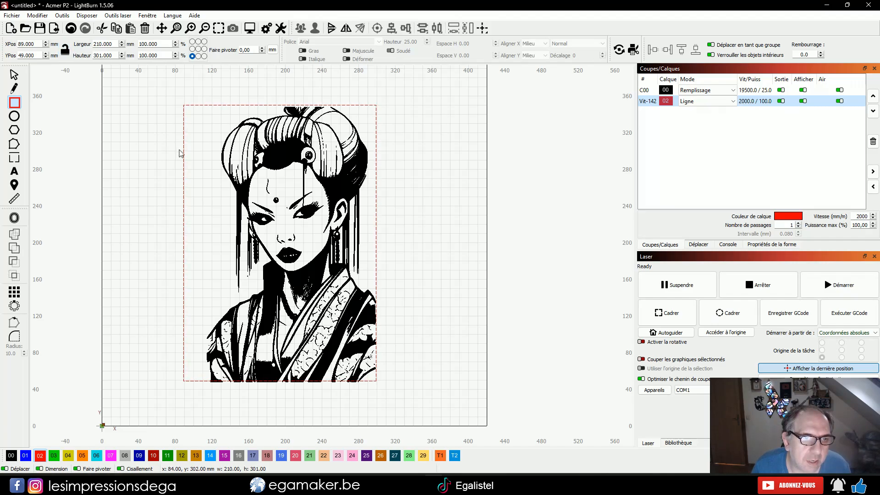
{"action": "left_click", "coordinate": [14, 75]}
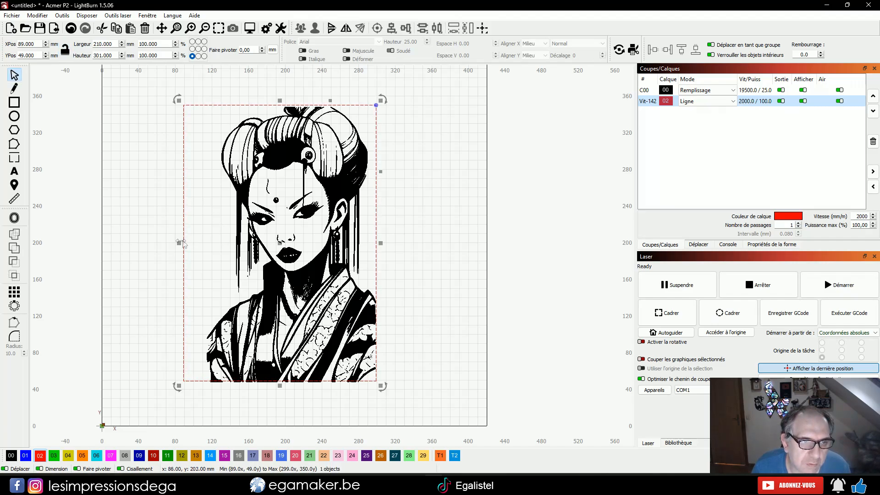
{"action": "left_click_drag", "start_coordinate": [179, 243], "coordinate": [200, 242]}
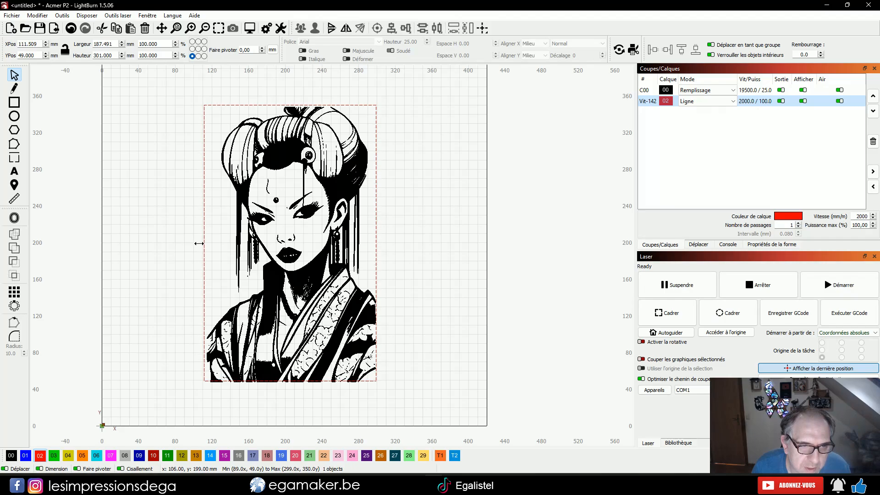
{"action": "scroll", "coordinate": [497, 321], "scroll_direction": "down", "scroll_amount": 1}
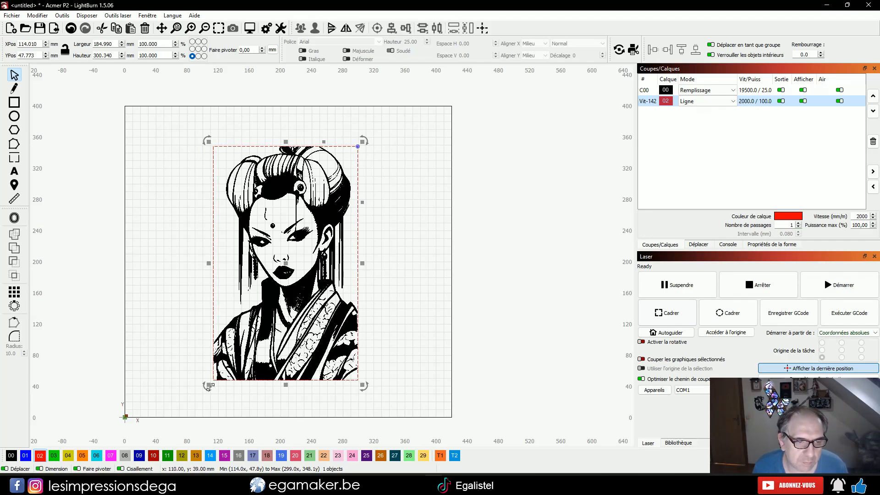
{"action": "left_click_drag", "start_coordinate": [207, 387], "coordinate": [193, 410]}
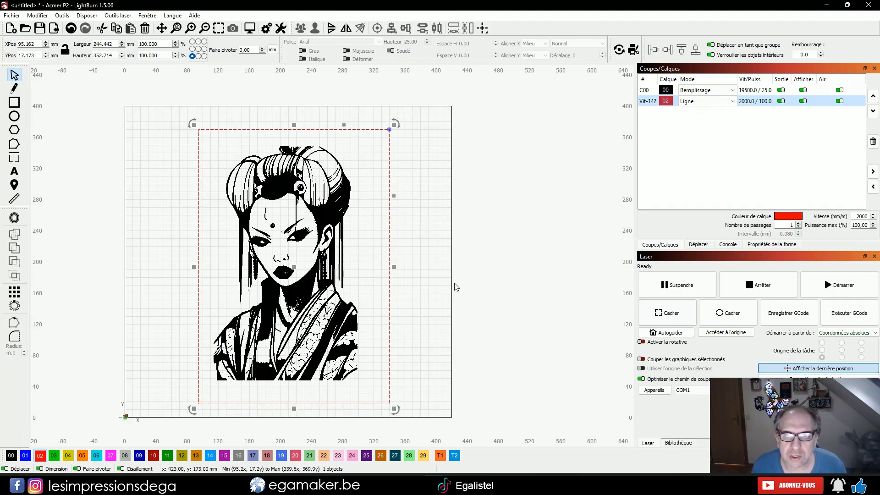
{"action": "left_click", "coordinate": [781, 101]}
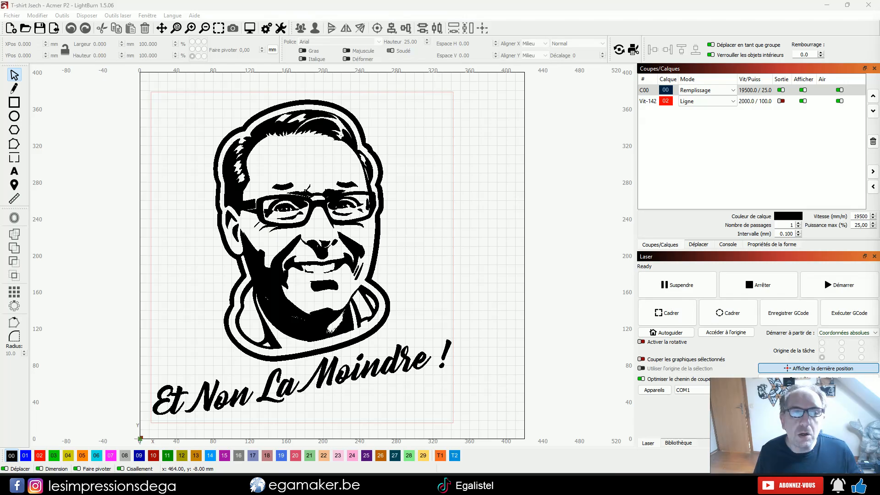
- Open the general program settings (Paramètres) with the display, units and grid options
{"action": "left_click", "coordinate": [37, 16]}
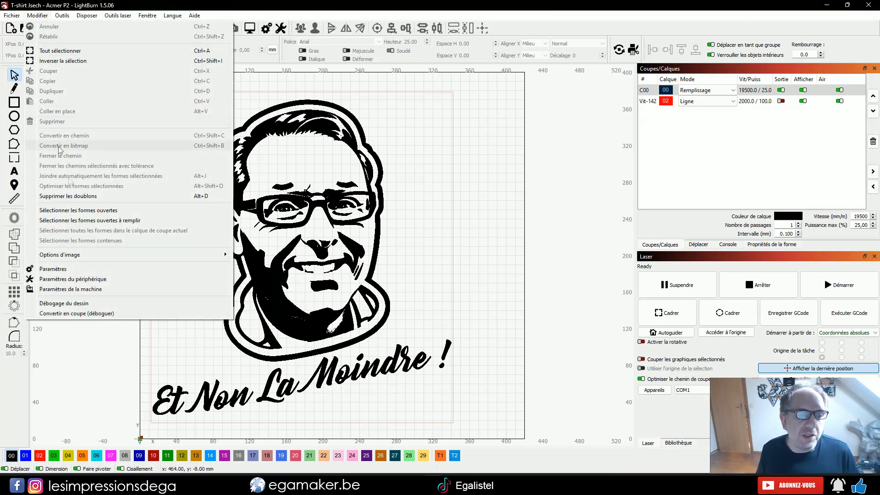
{"action": "left_click", "coordinate": [91, 269]}
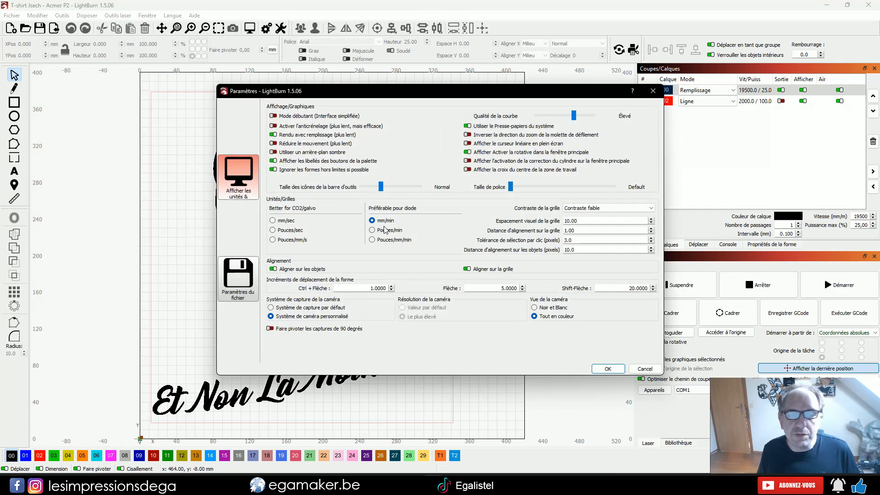